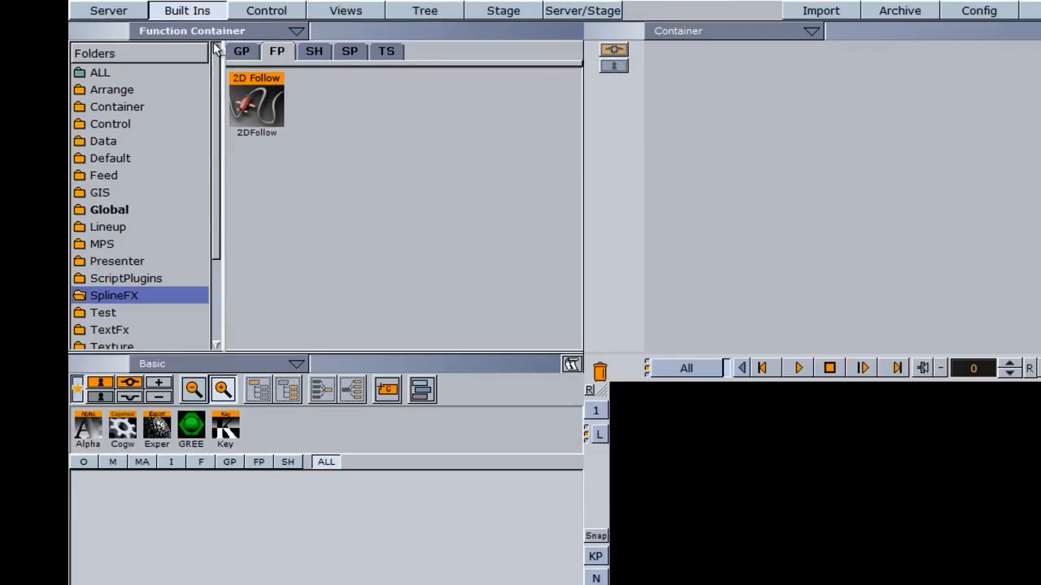
Add a 2DRibbon object to the scene and turn on its Interactive Mode
left_click(312, 67)
left_click_drag(314, 86, 107, 441)
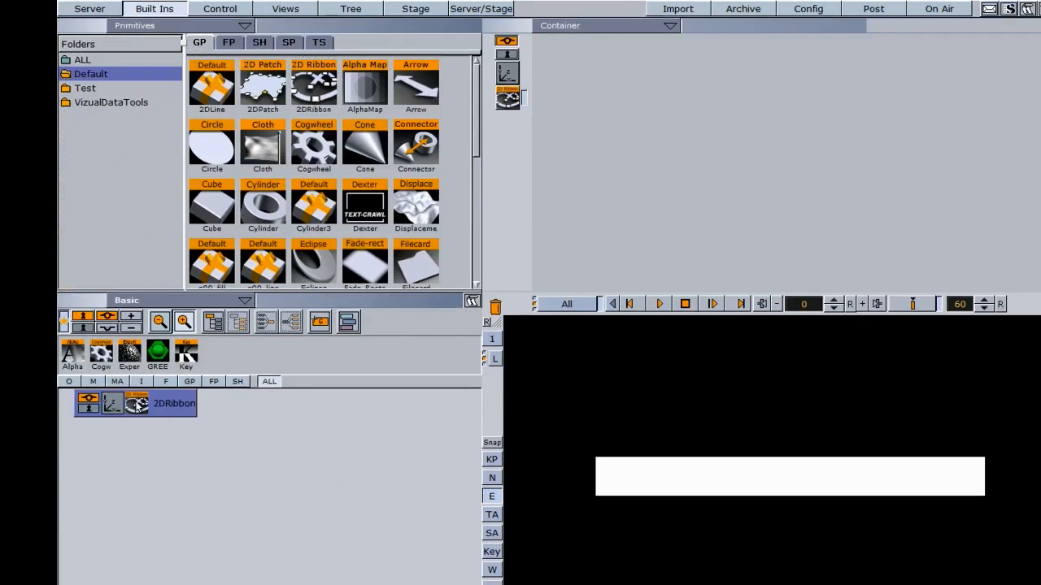
left_click(136, 404)
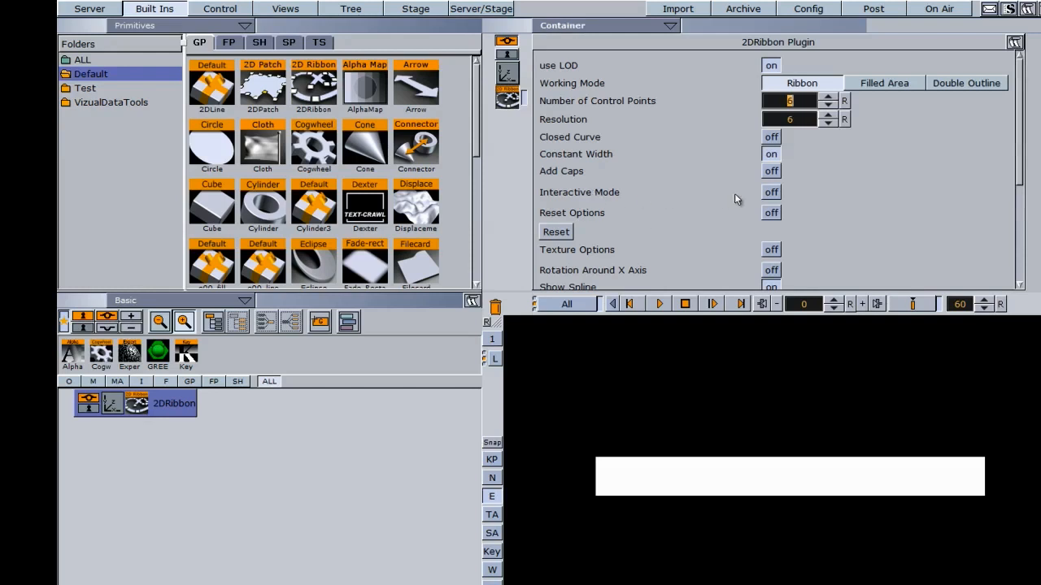
left_click(771, 192)
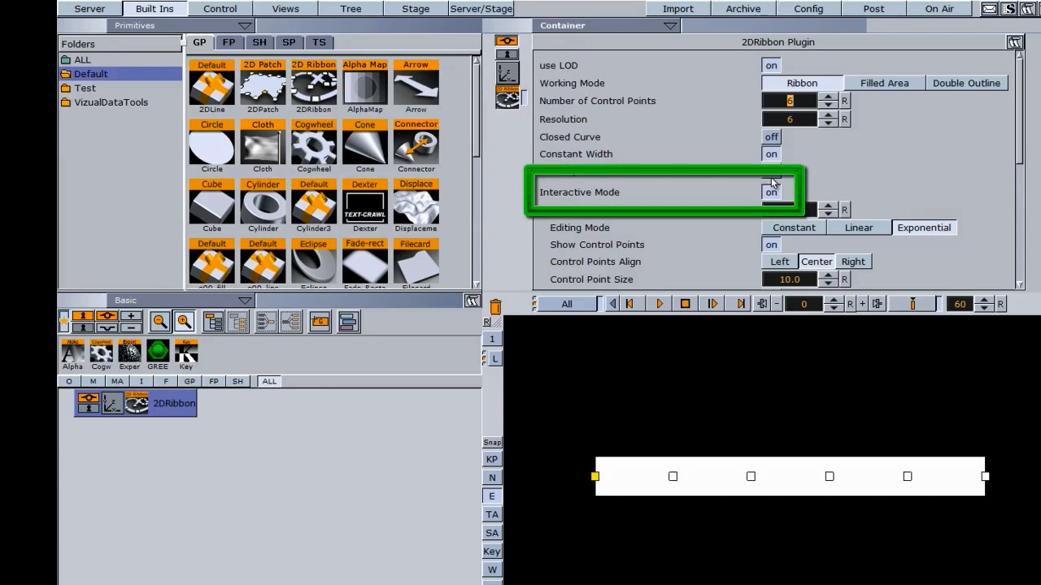
Reshape the 2DRibbon into a wide zigzag wave by moving its six control points alternately up and down
left_click(491, 497)
left_click_drag(596, 472, 536, 333)
left_click_drag(672, 477, 733, 558)
left_click_drag(750, 476, 749, 362)
left_click_drag(828, 477, 814, 584)
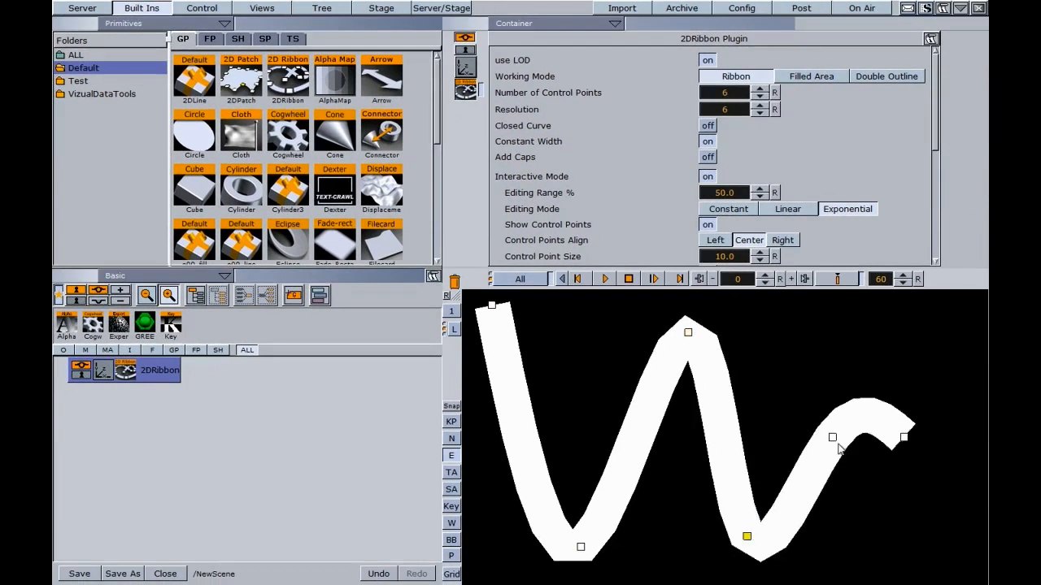
left_click_drag(838, 444, 835, 366)
left_click_drag(904, 438, 967, 569)
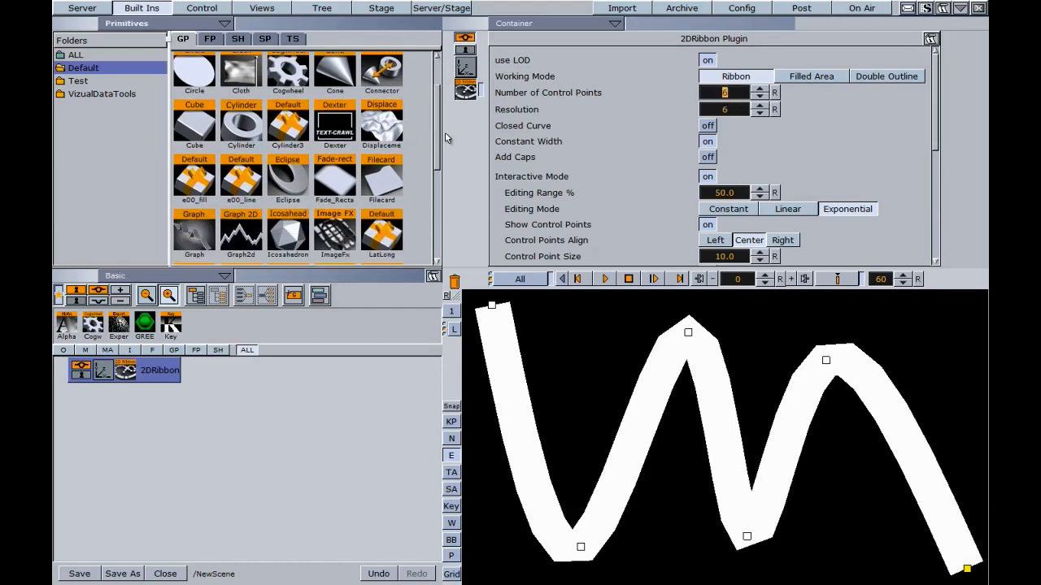
Add a Cone to the scene and give it the green material
mouse_move(334, 134)
left_mouse_down()
mouse_move(291, 326)
mouse_move(95, 419)
left_mouse_up()
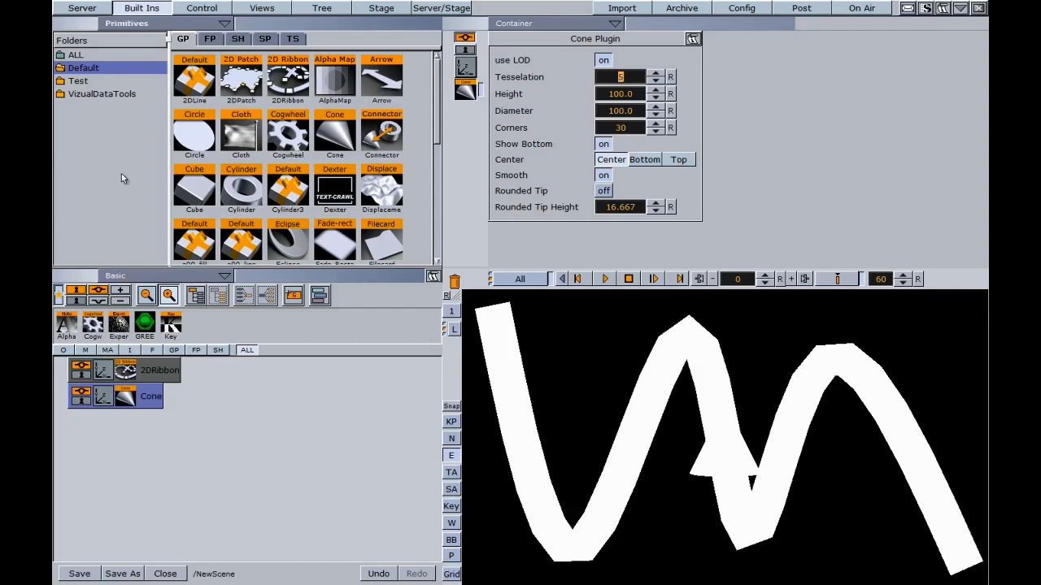
left_click_drag(145, 324, 149, 400)
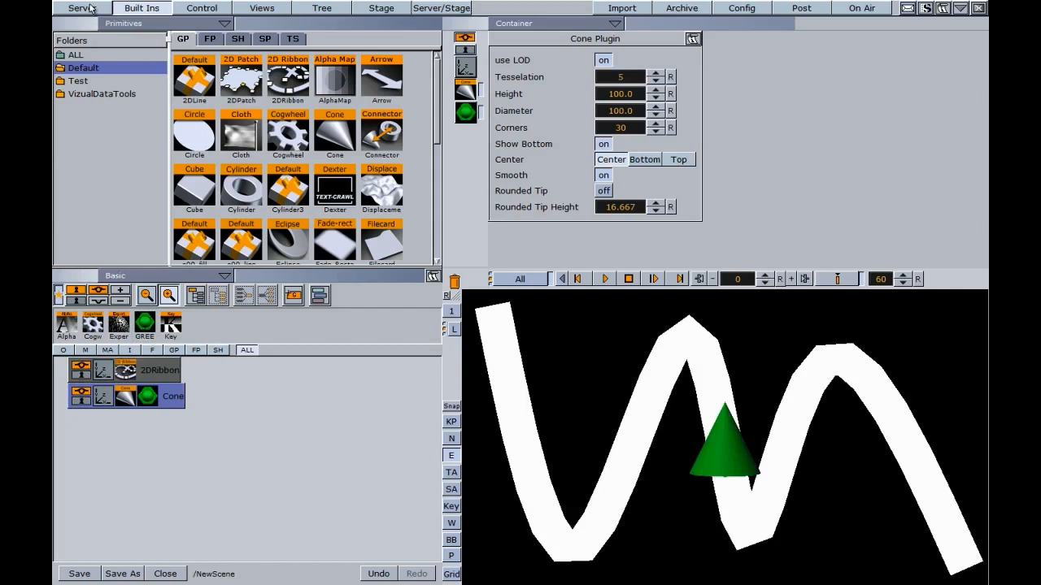
Nest the Cone under the 2DRibbon and apply the 2DFollow plugin from the SplineFX folder to it
left_click(210, 40)
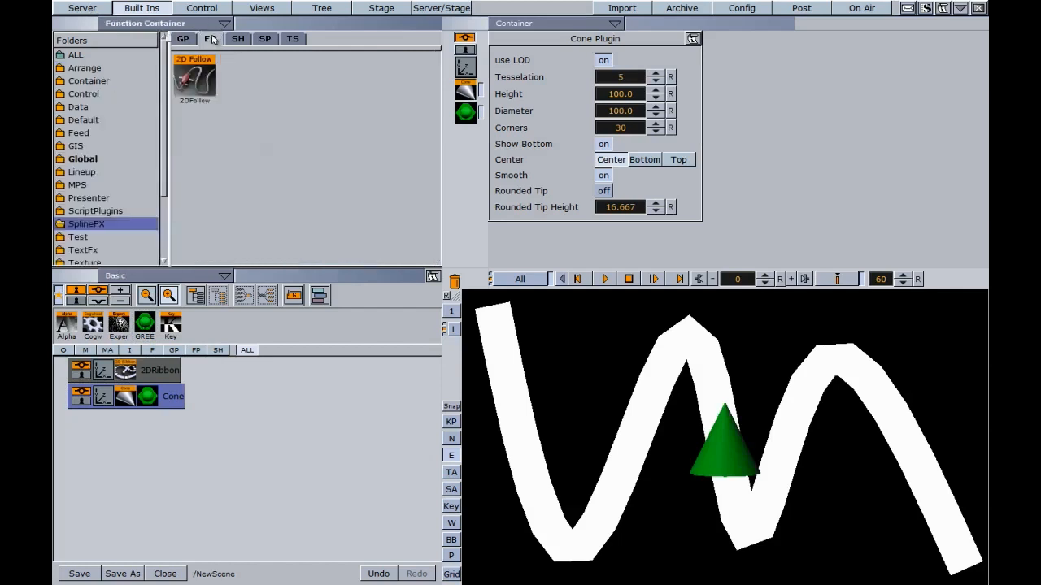
left_click(188, 79)
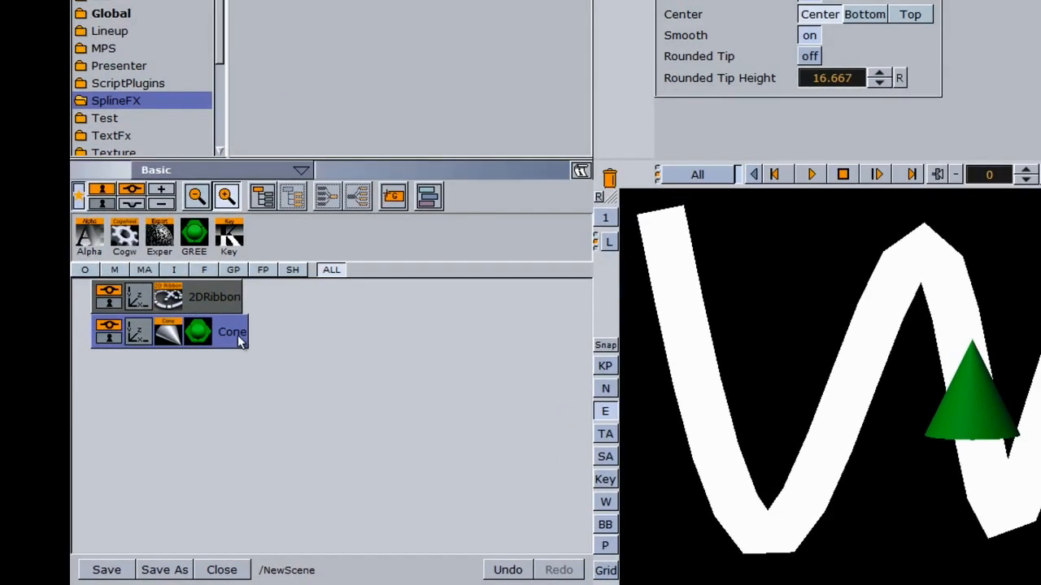
left_click_drag(232, 336, 268, 297)
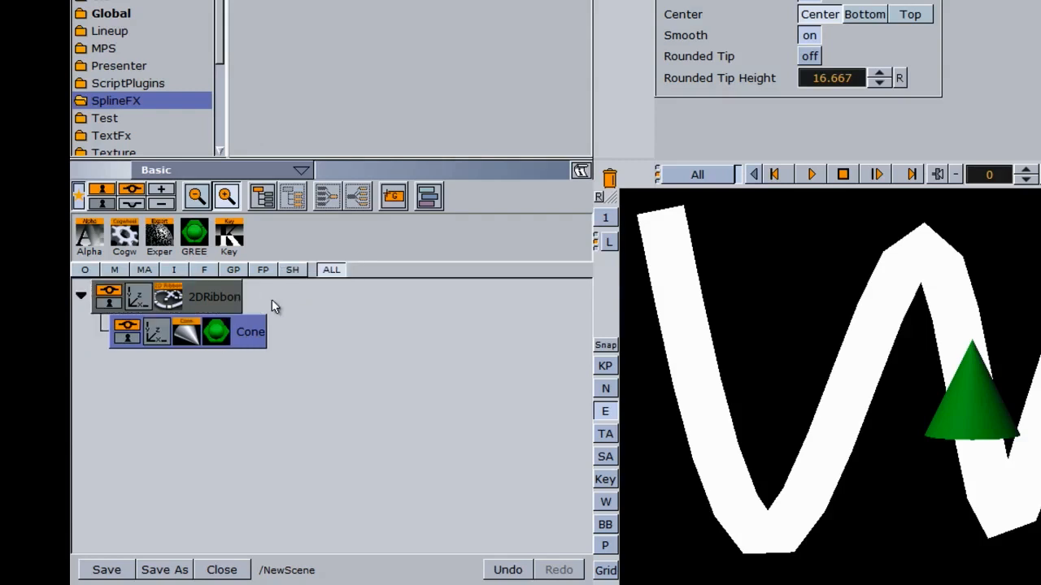
left_click_drag(200, 67, 250, 334)
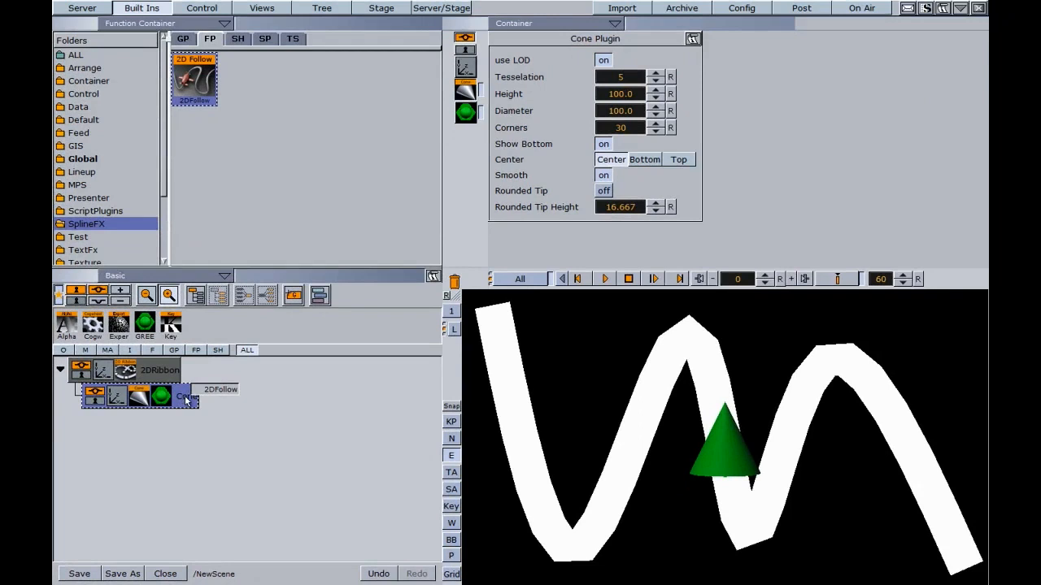
left_click_drag(185, 400, 186, 400)
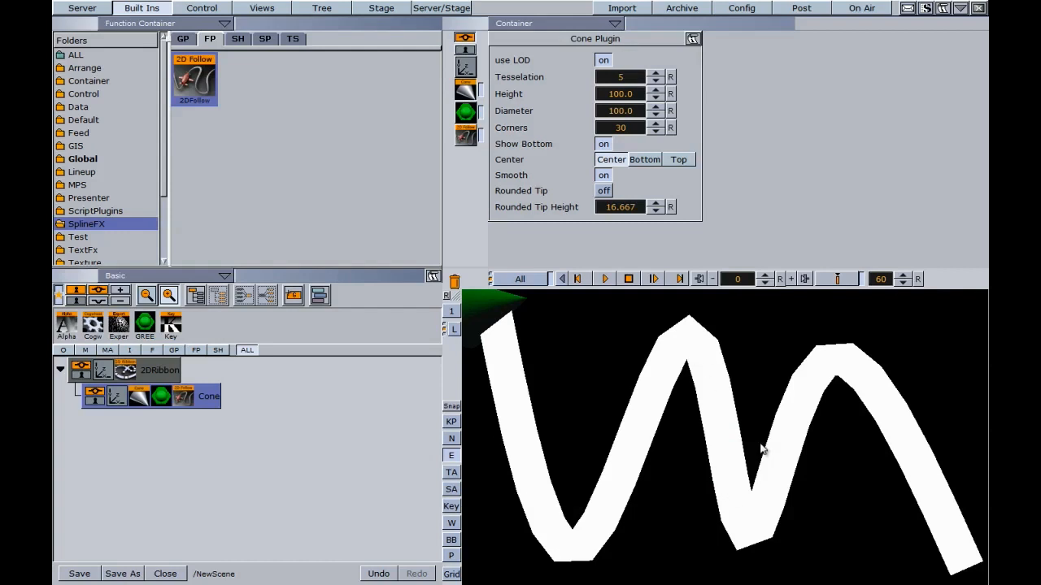
Open the Cone's 2DFollow settings and set the Path Position to 4.9 by length
left_click(183, 398)
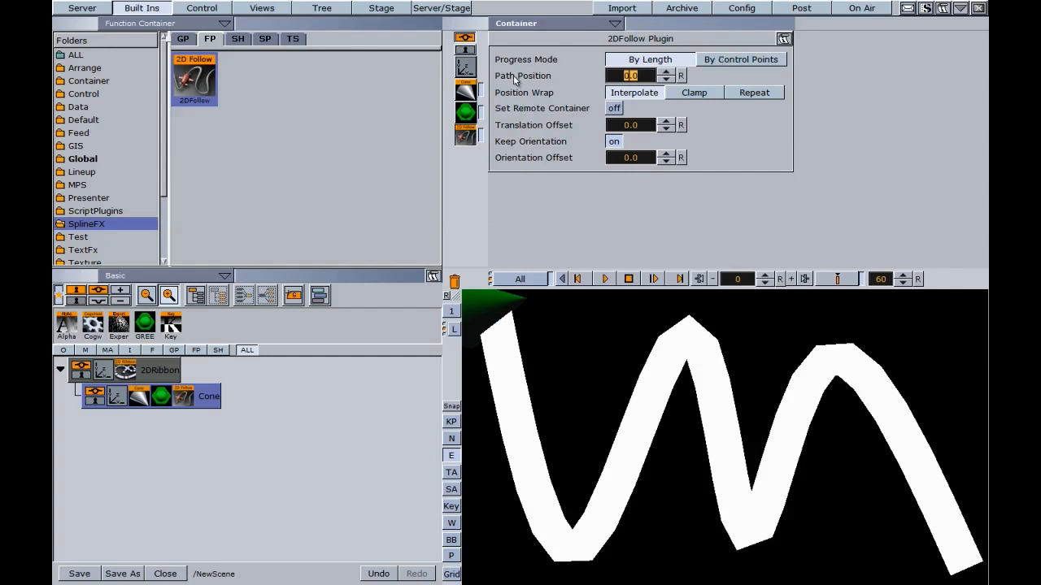
left_click_drag(622, 78, 643, 65)
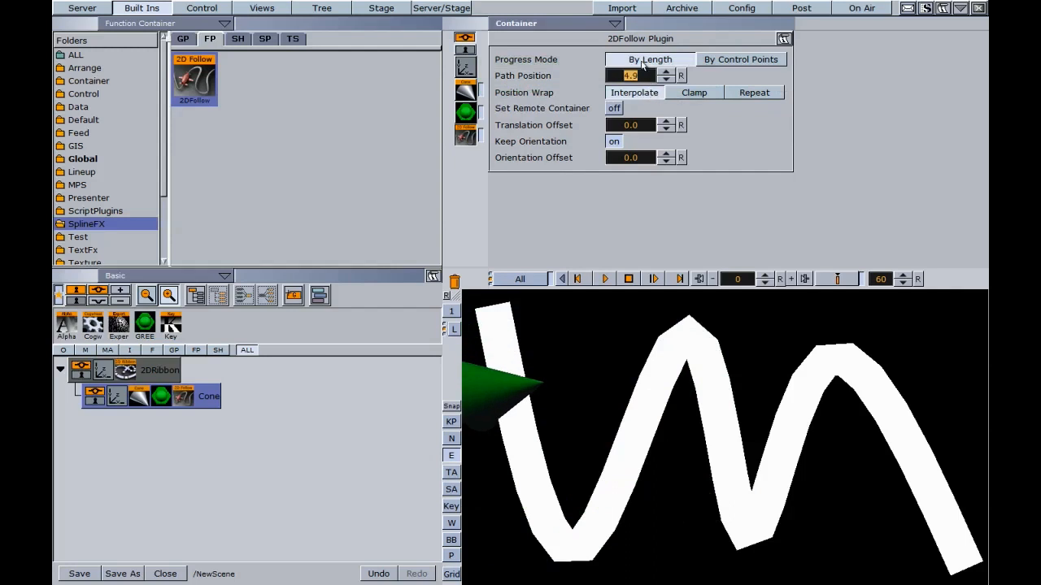
Try the By Control Points progress mode with a Path Position of 1.5, and return to By Length
left_click(719, 62)
mouse_move(616, 77)
left_mouse_down()
mouse_move(656, 78)
mouse_move(618, 78)
left_mouse_up()
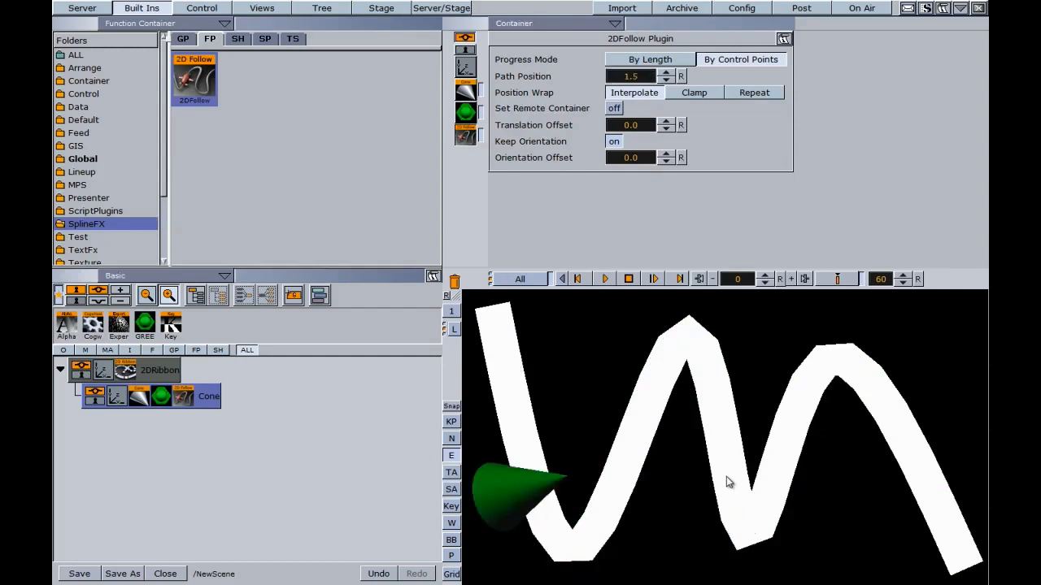
left_click(646, 59)
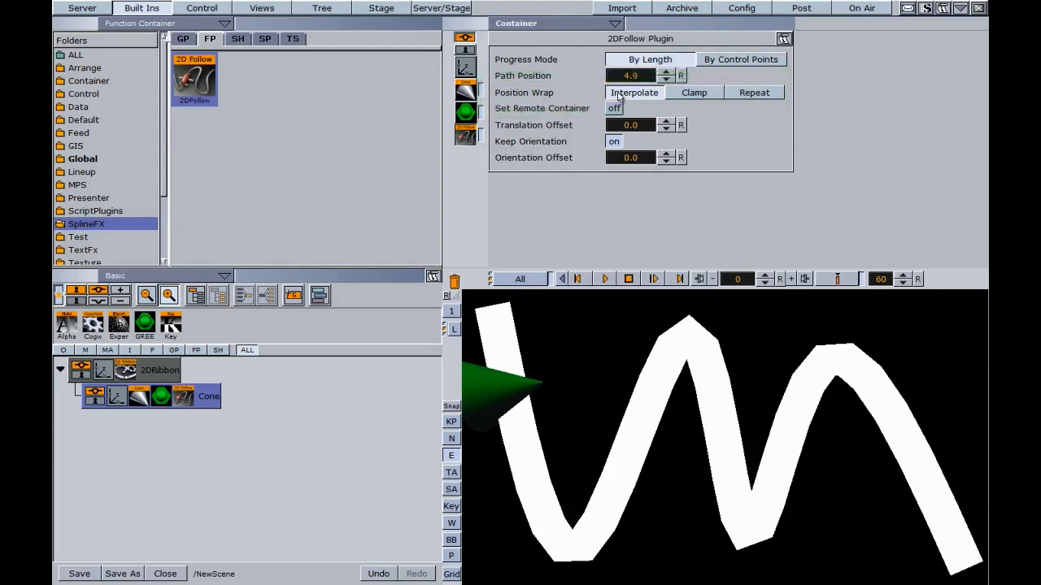
Compare the Repeat, Clamp and Interpolate position wraps along the path, ending on Repeat with a Path Position of 96.1
left_click(733, 93)
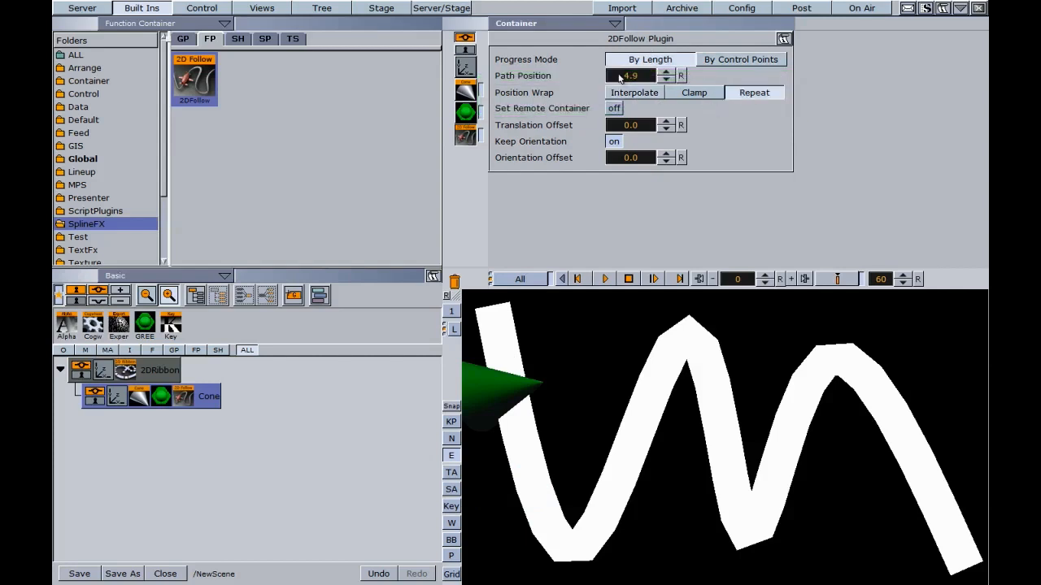
left_click_drag(629, 74, 899, 149)
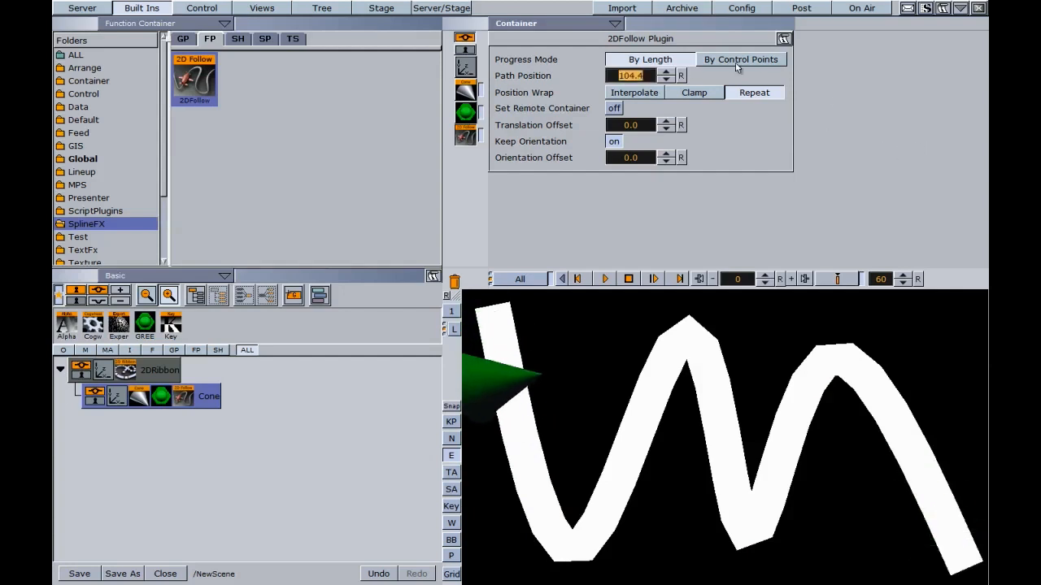
left_click(685, 92)
left_click(633, 93)
left_click_drag(630, 76, 539, 136)
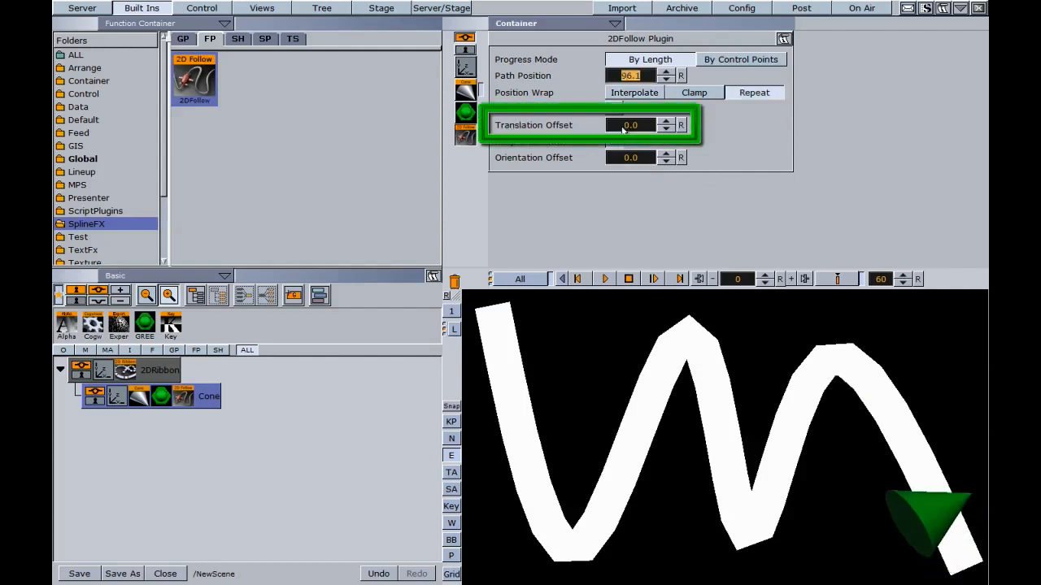
Set the Cone's Translation Offset to -75.7 and move it along the ribbon to Path Position 39.7
left_click_drag(621, 130, 137, 58)
left_click_drag(639, 82, 272, 63)
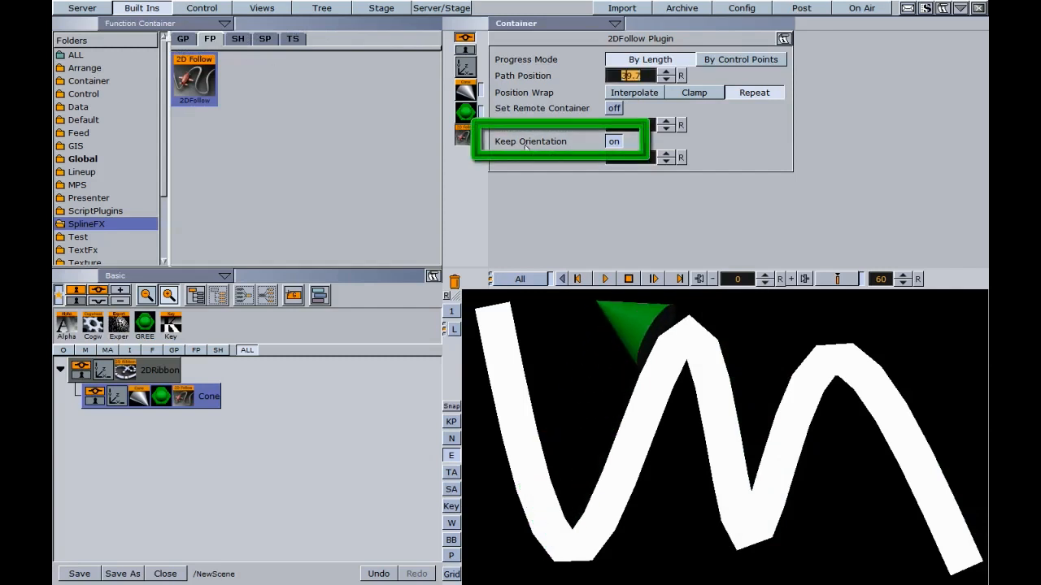
Test the Cone's movement with Keep Orientation off, and switch it back on at Path Position 3.6
left_click_drag(638, 75, 504, 122)
left_click(613, 142)
left_click_drag(624, 78, 627, 140)
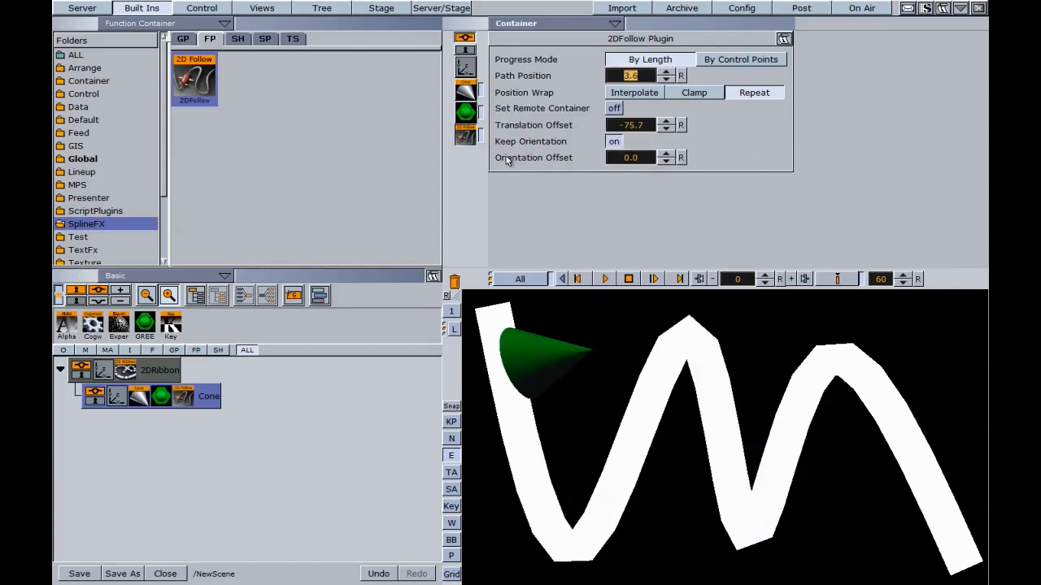
Set the Cone's Orientation Offset to -99.6 and move it along the ribbon to Path Position 2.6
left_click_drag(622, 158, 185, 79)
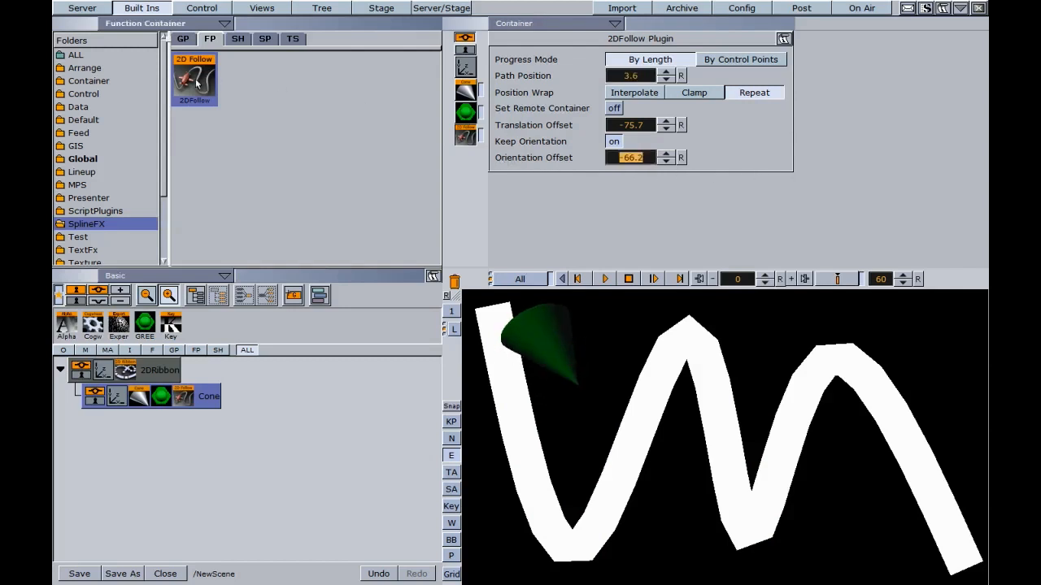
left_click_drag(636, 153, 417, 130)
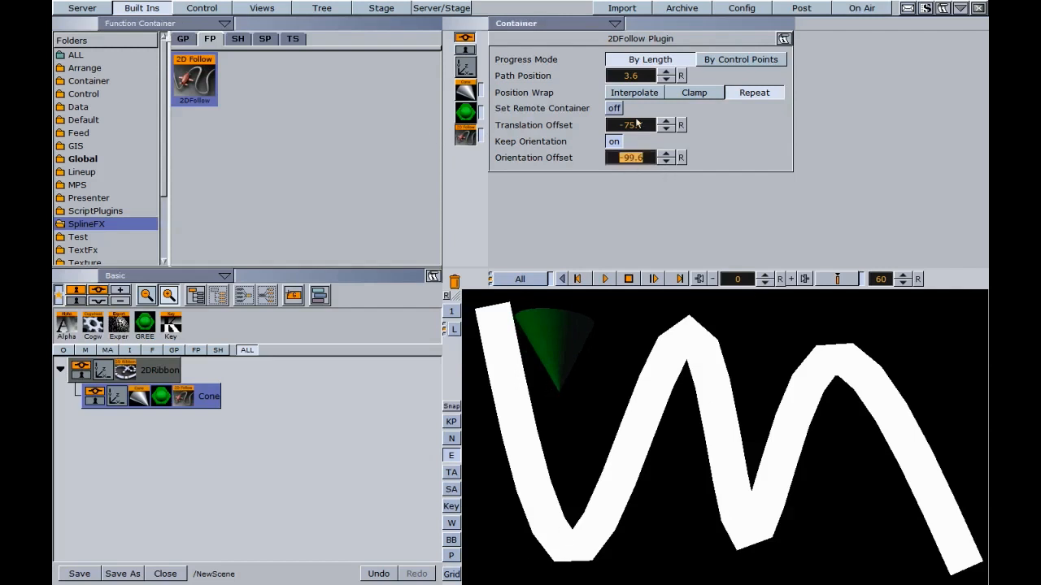
left_click_drag(622, 82, 614, 147)
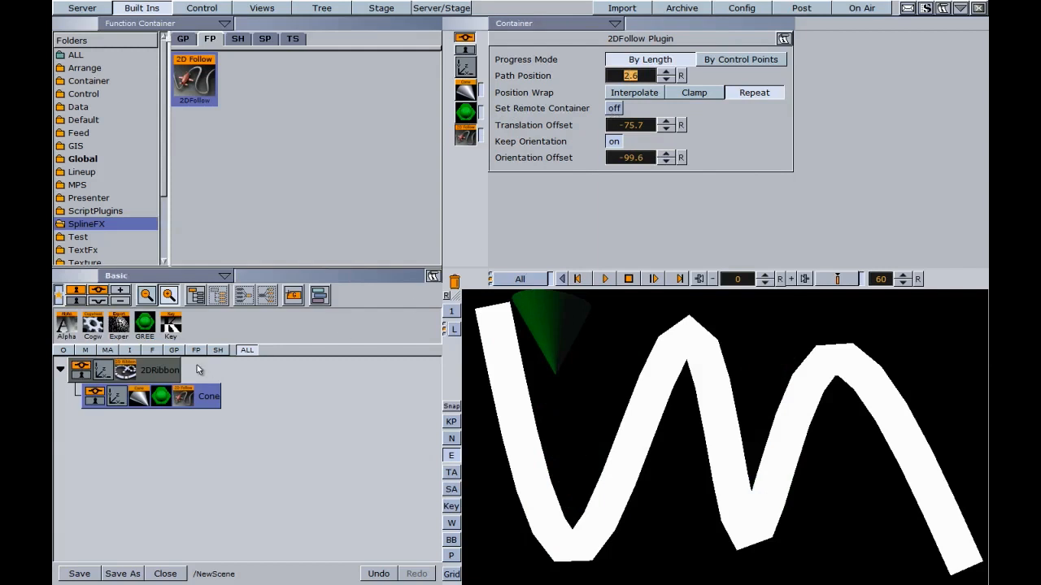
Move the Cone out of the 2DRibbon and place four empty groups between the two in the scene tree
left_click_drag(210, 399, 144, 358)
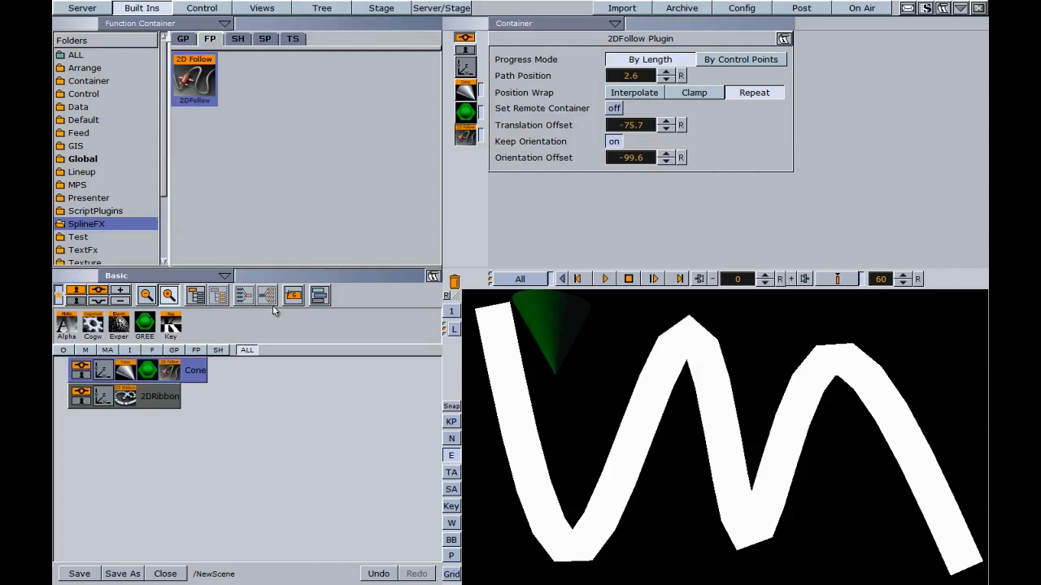
left_click(295, 297)
left_click(295, 298)
left_click(295, 298)
left_click(295, 298)
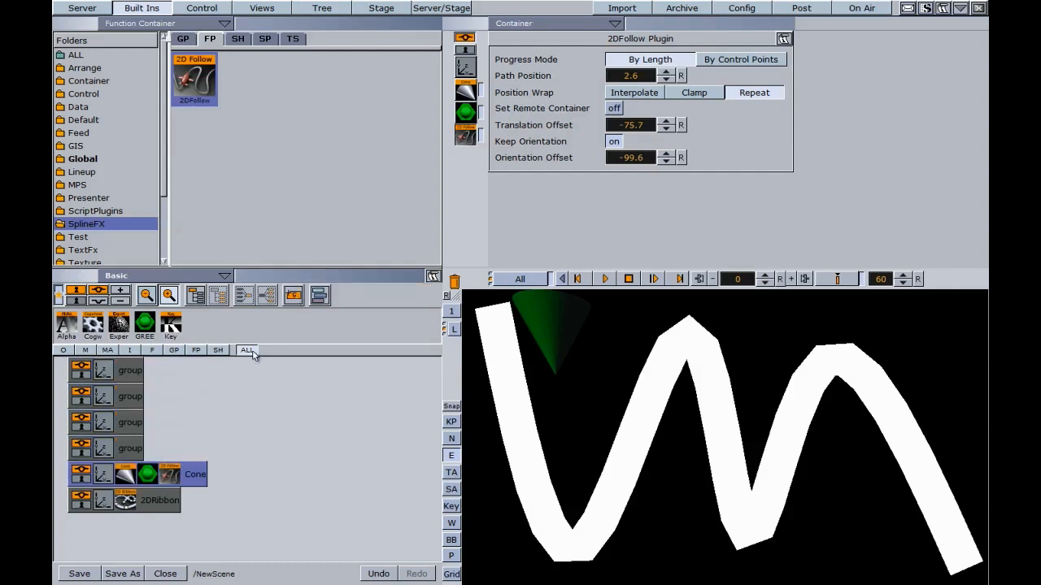
left_click_drag(158, 504, 113, 365)
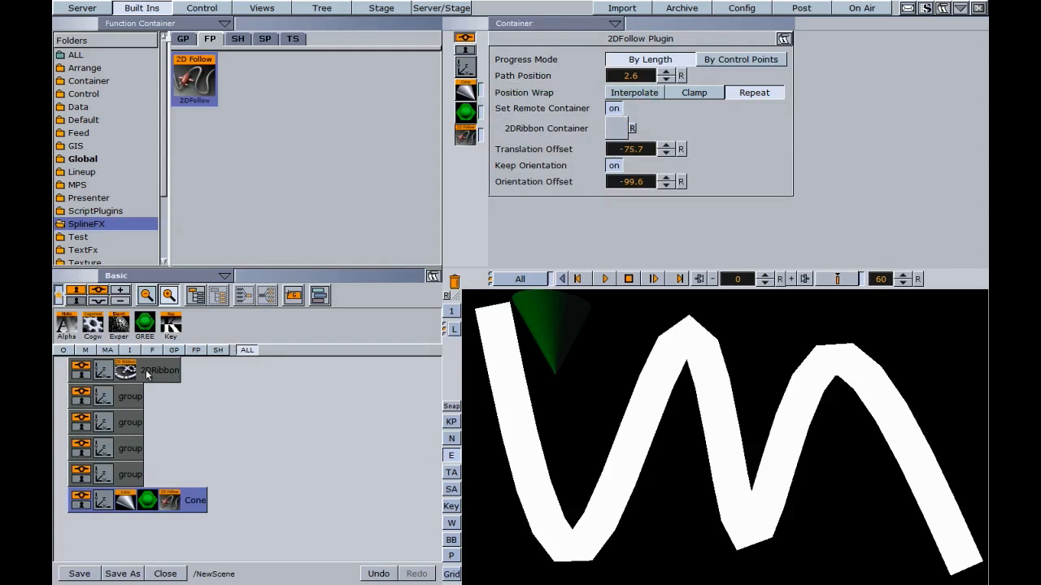
Enable Set Remote Container in 2DFollow, assign the 2DRibbon as its container, and set the Path Position to 14.2
left_click_drag(169, 380, 618, 130)
left_click_drag(633, 80, 766, 128)
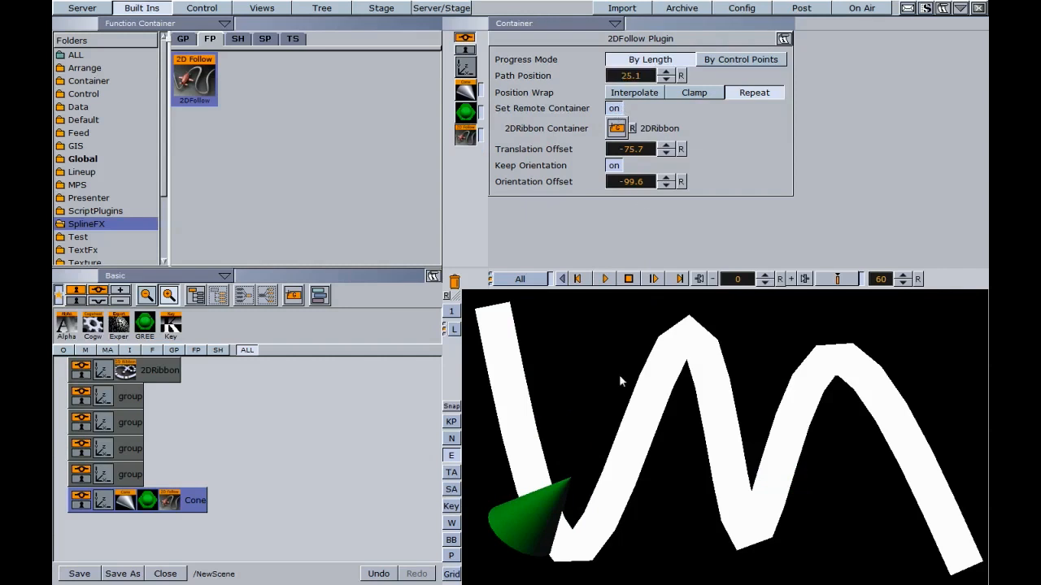
left_click_drag(636, 79, 569, 75)
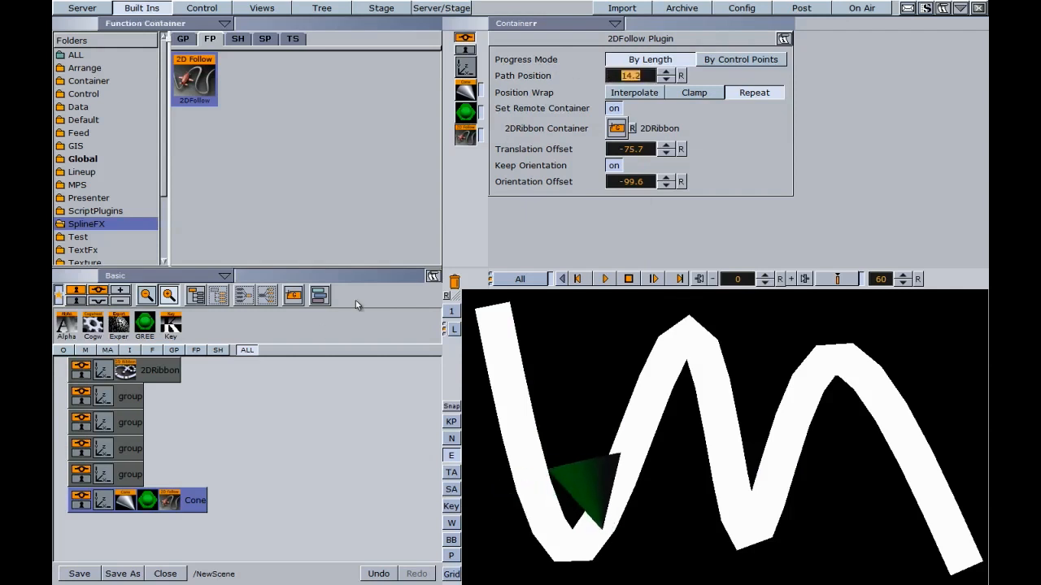
Hide the 2DRibbon's geometry and reopen the Cone's 2DFollow settings
left_click(159, 379)
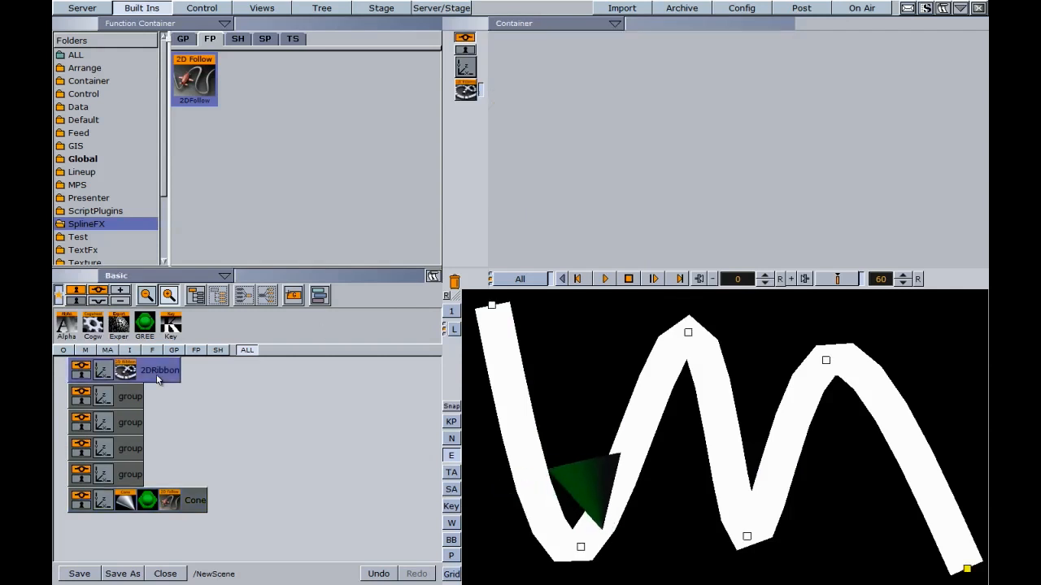
left_click(481, 96)
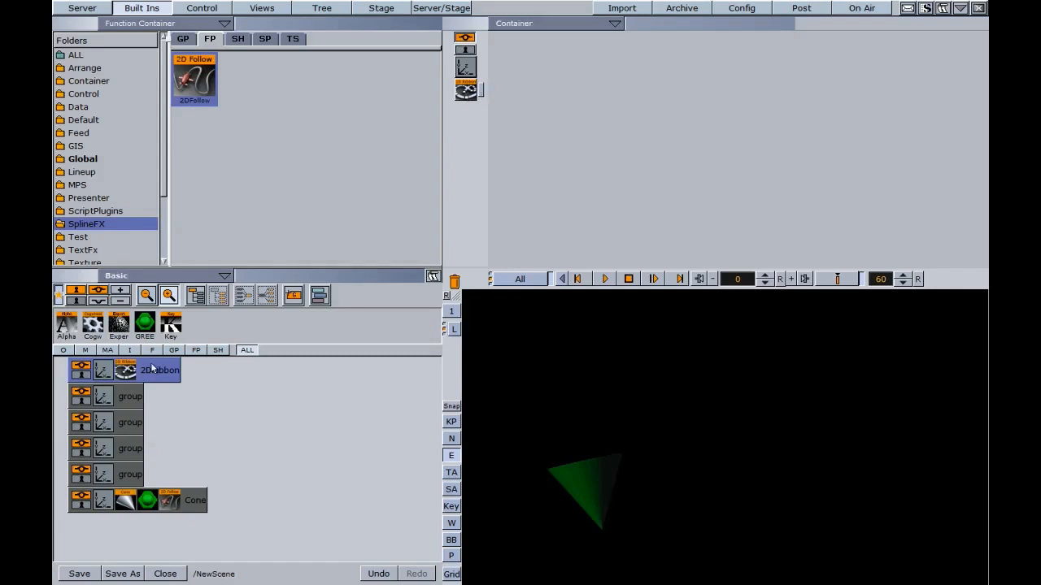
left_click(169, 505)
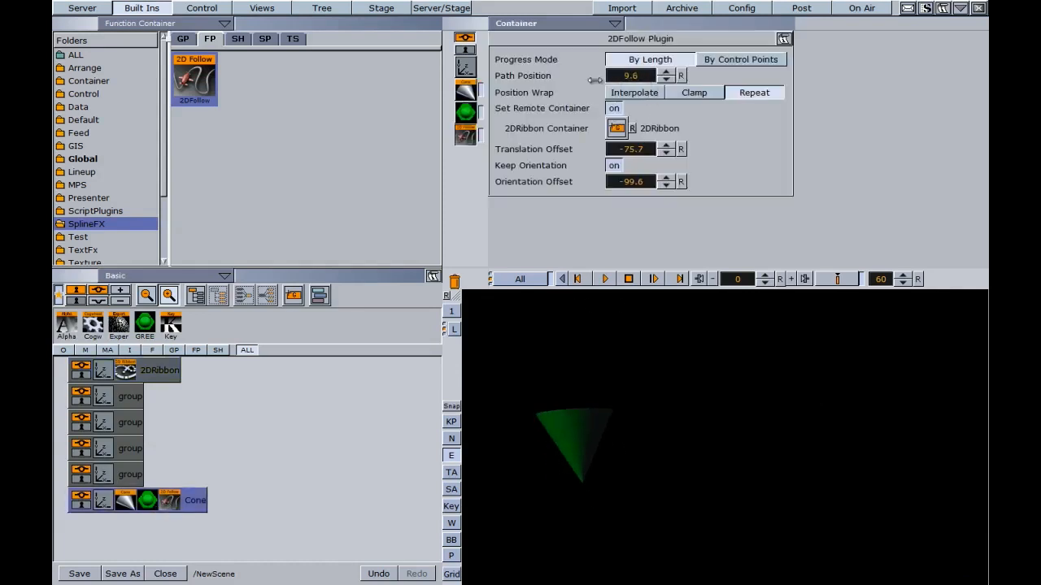